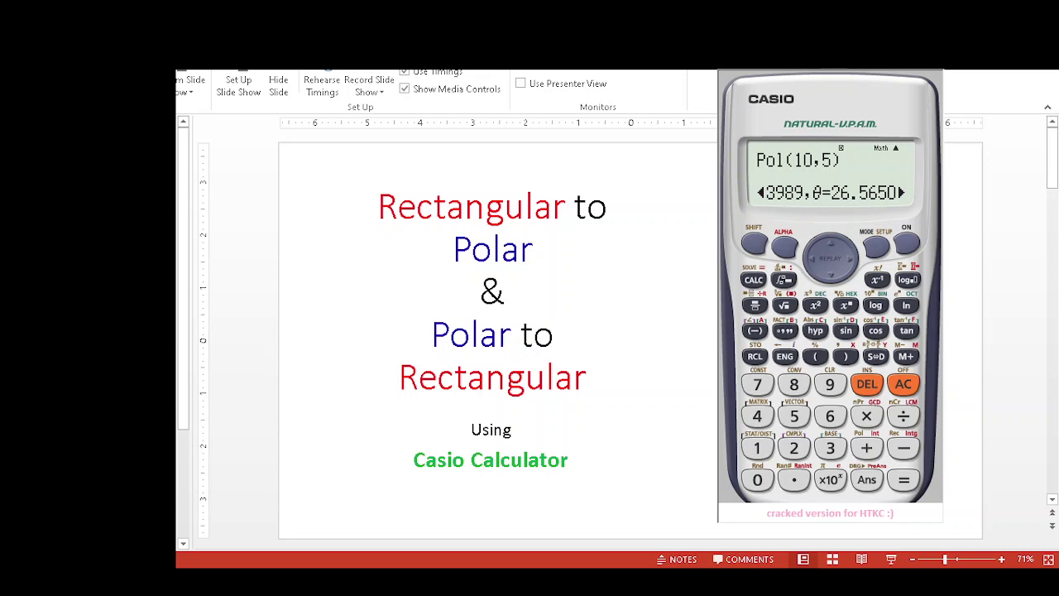
- Advance to the 10 + j5 example slide and clear the calculator display
{"action": "key", "text": "Page_Down"}
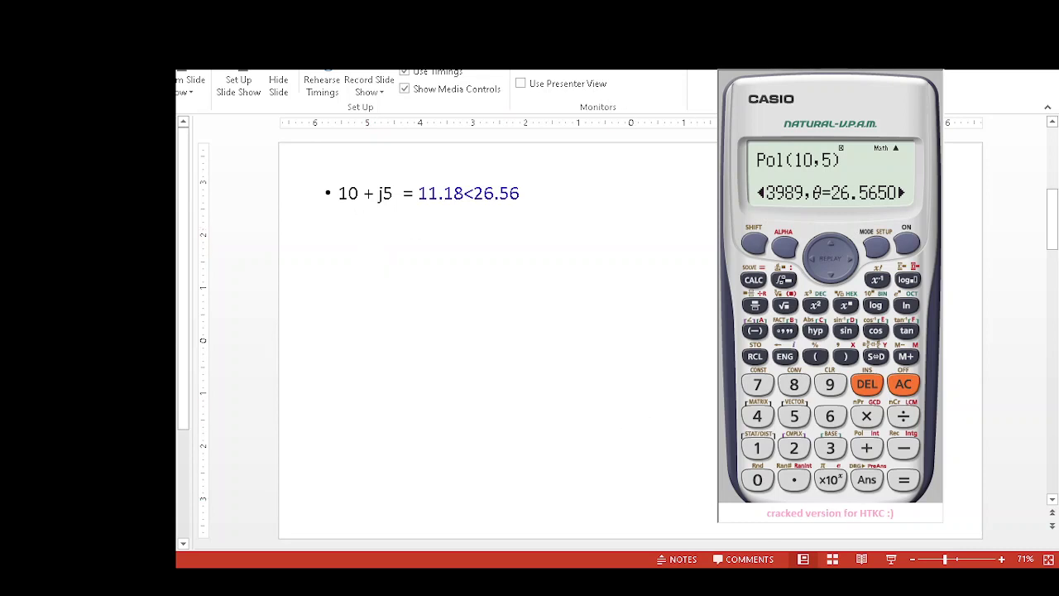
{"action": "left_click", "coordinate": [902, 383]}
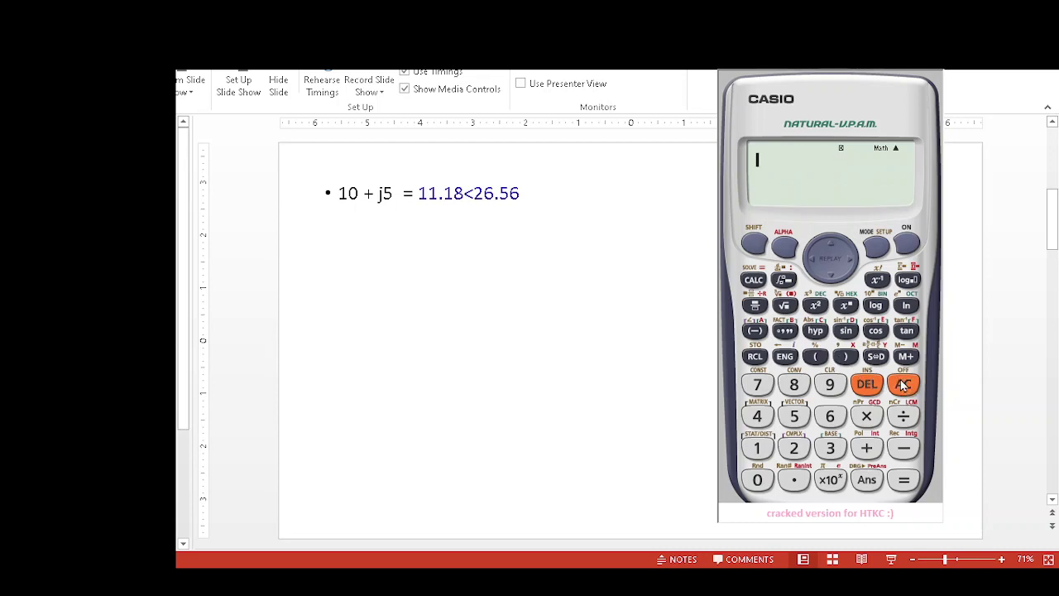
{"action": "left_click", "coordinate": [763, 454]}
{"action": "left_click", "coordinate": [902, 383]}
- Convert 10 + j5 to polar form by evaluating Pol(10,5) on the calculator
{"action": "left_click", "coordinate": [756, 246]}
{"action": "left_click", "coordinate": [865, 447]}
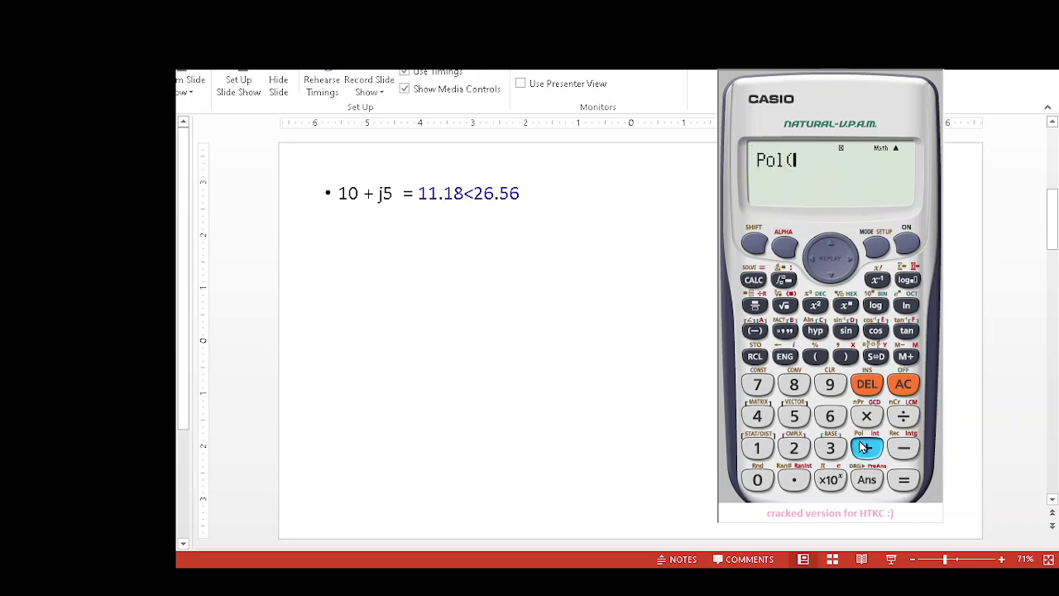
{"action": "left_click", "coordinate": [756, 448]}
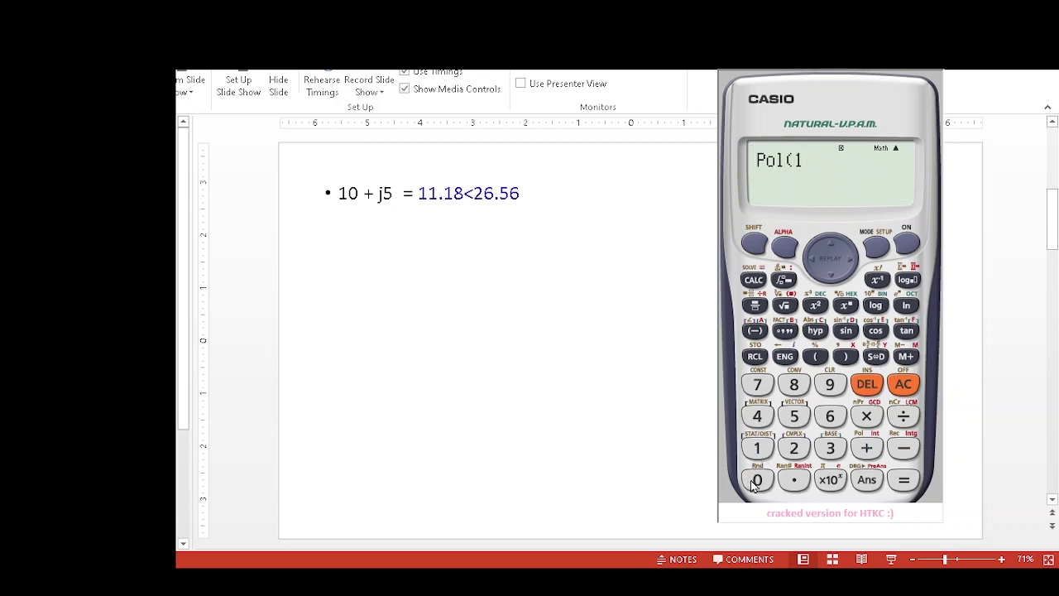
{"action": "left_click", "coordinate": [755, 479]}
{"action": "left_click", "coordinate": [752, 242]}
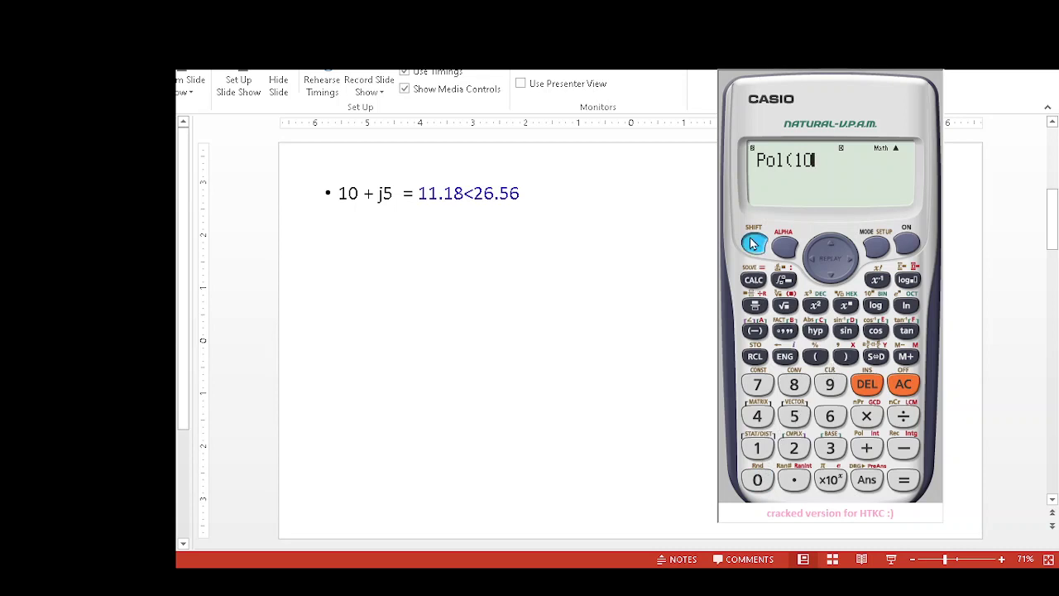
{"action": "left_click", "coordinate": [847, 358]}
{"action": "left_click", "coordinate": [794, 418]}
{"action": "left_click", "coordinate": [844, 358]}
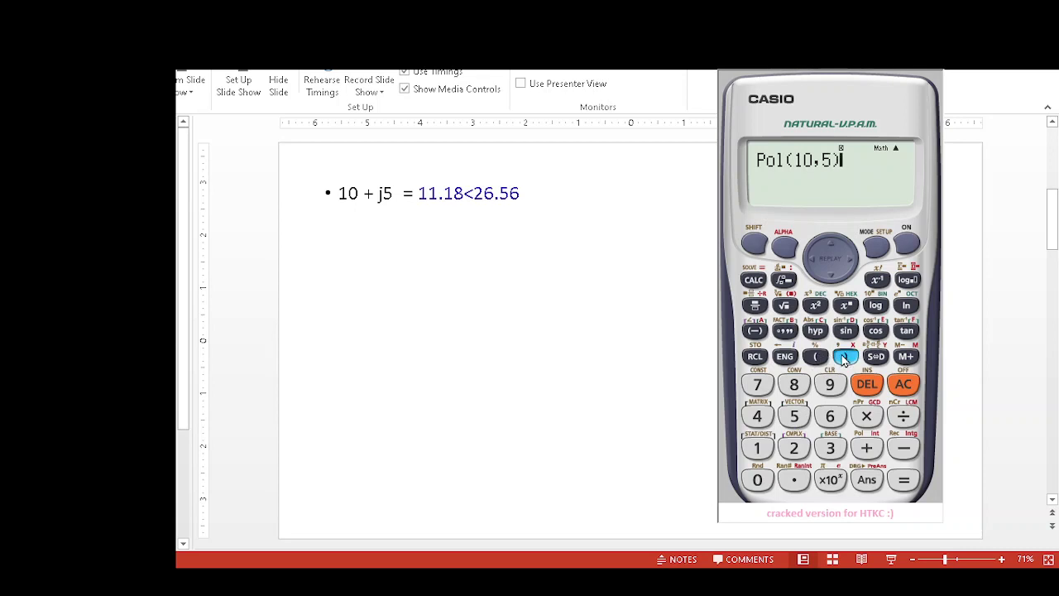
{"action": "left_click", "coordinate": [905, 481]}
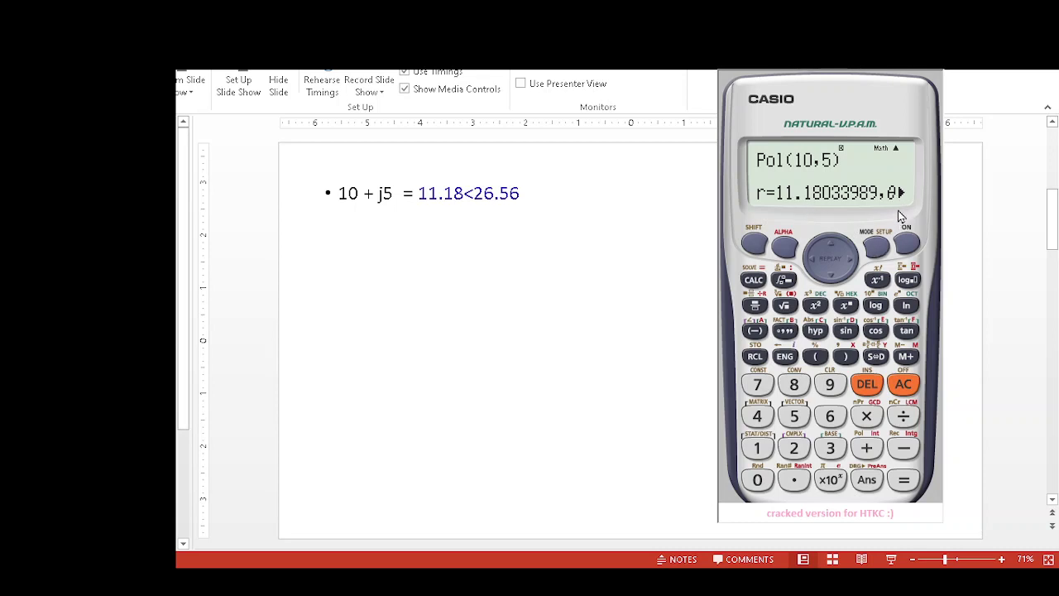
- Move along the polar result of Pol(10,5) to read the angle θ
{"action": "left_click", "coordinate": [855, 262]}
{"action": "left_click", "coordinate": [855, 263]}
{"action": "left_click", "coordinate": [855, 262]}
{"action": "left_click", "coordinate": [854, 263]}
{"action": "left_click", "coordinate": [854, 262]}
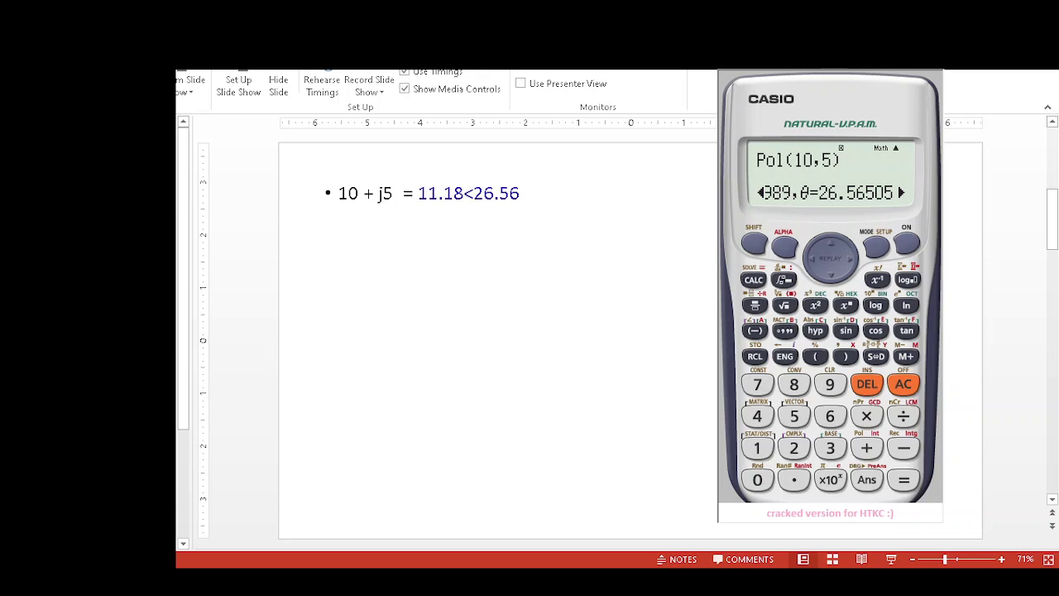
- Advance to the -1 + j4 example slide and evaluate Pol(-1,4), bringing the angle θ into view
{"action": "key", "text": "Page_Down"}
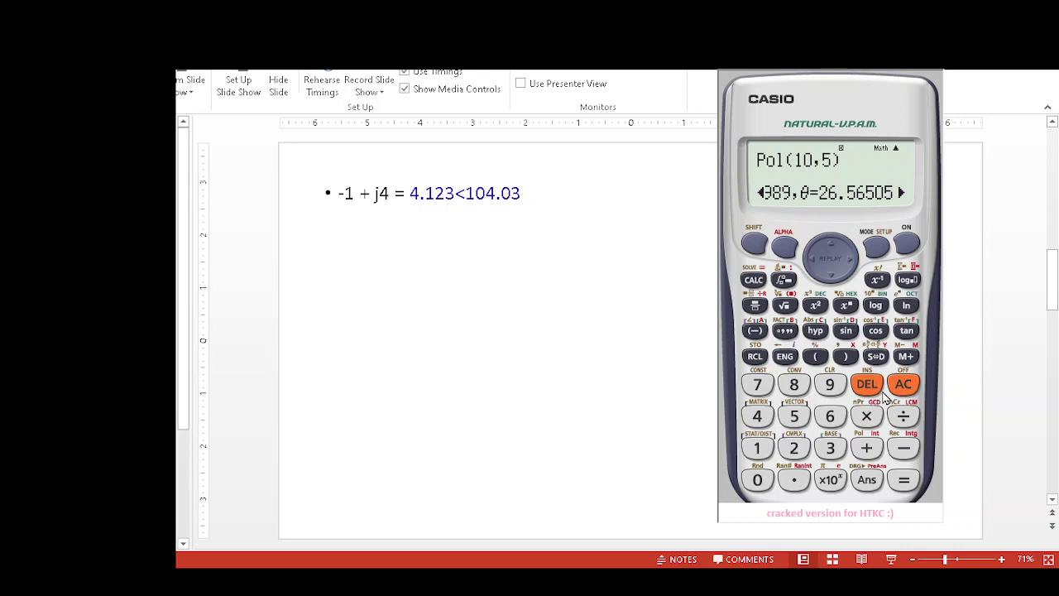
{"action": "left_click", "coordinate": [750, 244]}
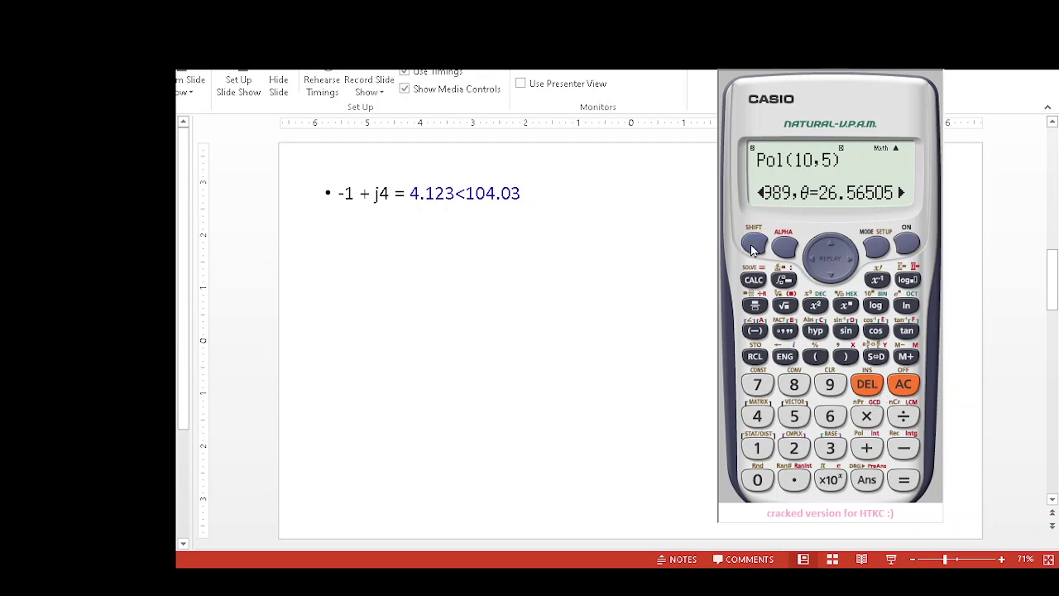
{"action": "left_click", "coordinate": [868, 451]}
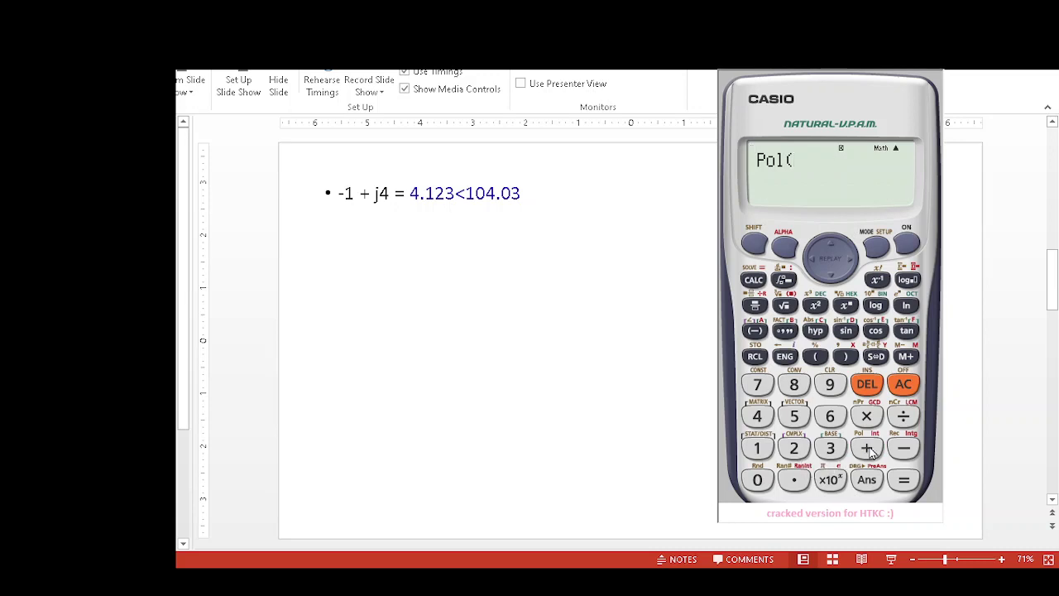
{"action": "left_click", "coordinate": [903, 448]}
{"action": "left_click", "coordinate": [757, 448]}
{"action": "left_click", "coordinate": [753, 245]}
{"action": "left_click", "coordinate": [843, 356]}
{"action": "left_click", "coordinate": [757, 415]}
{"action": "left_click", "coordinate": [844, 356]}
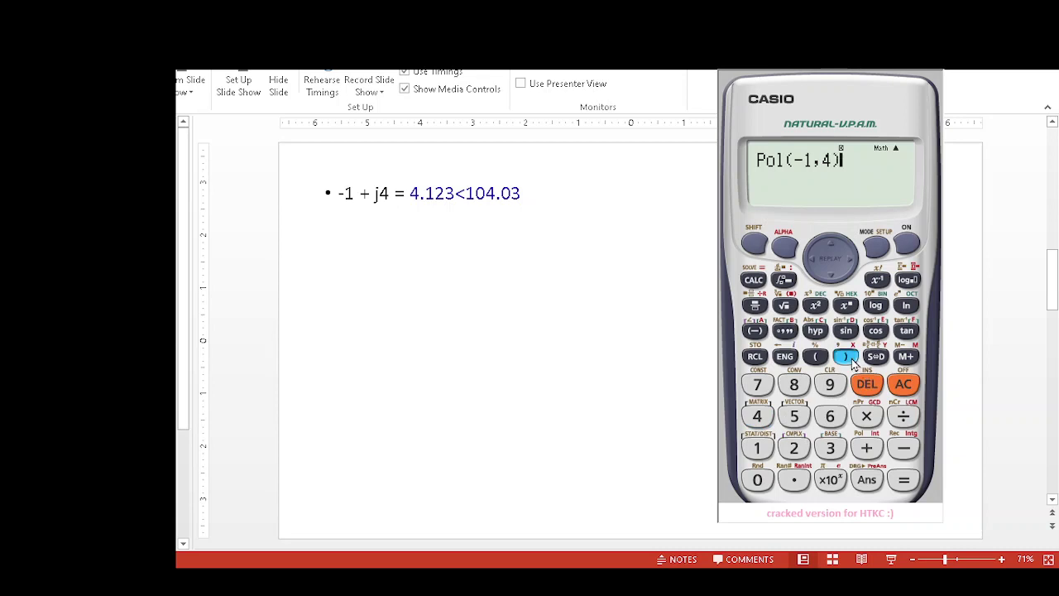
{"action": "left_click", "coordinate": [904, 483]}
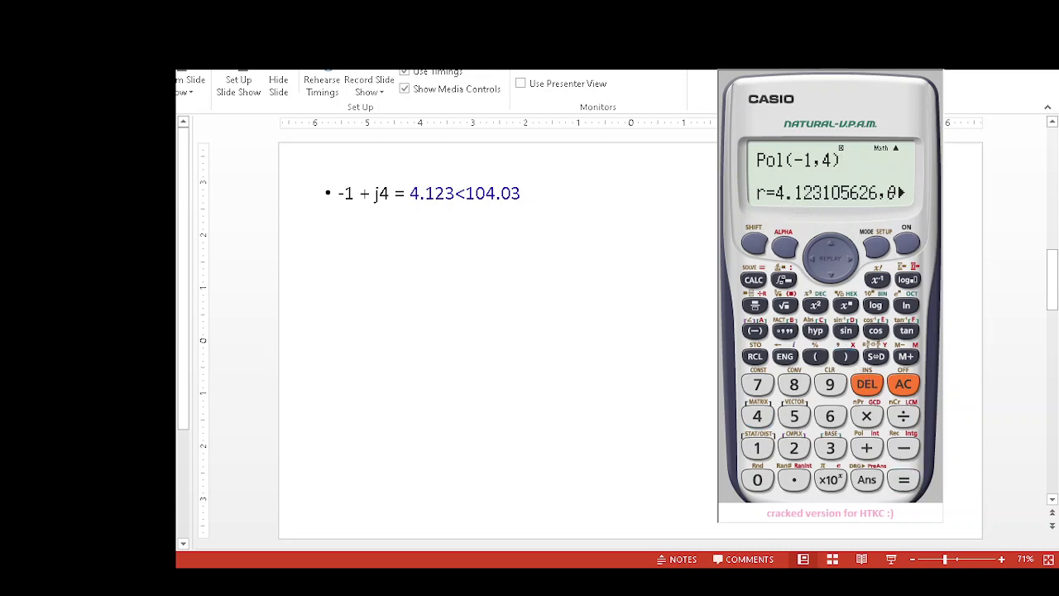
{"action": "left_click", "coordinate": [852, 261]}
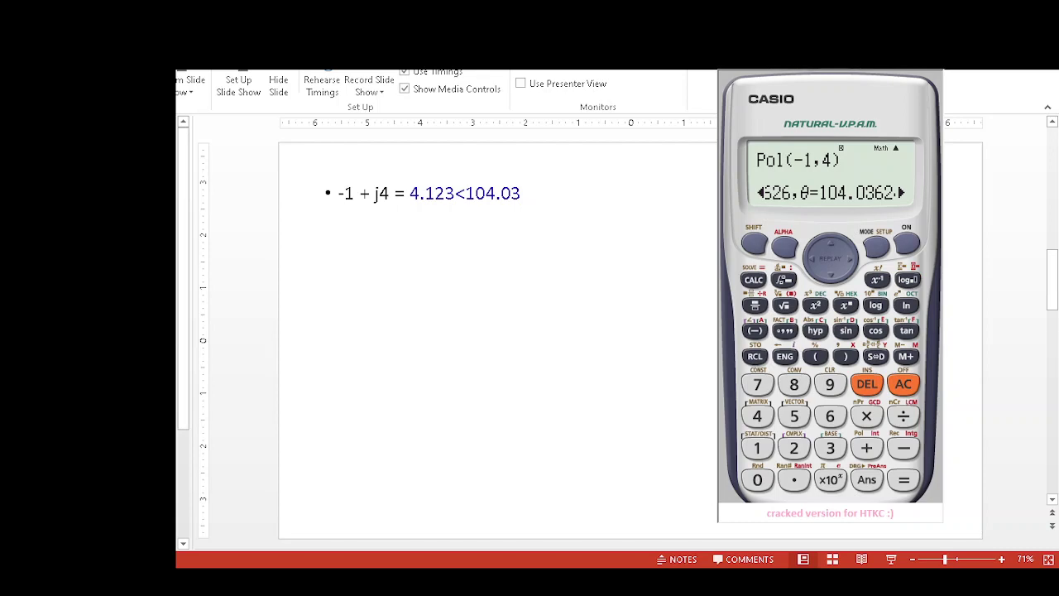
- Advance to the 5<60 example slide and convert it to rectangular form by evaluating Rec(5,60)
{"action": "key", "text": "Page_Down"}
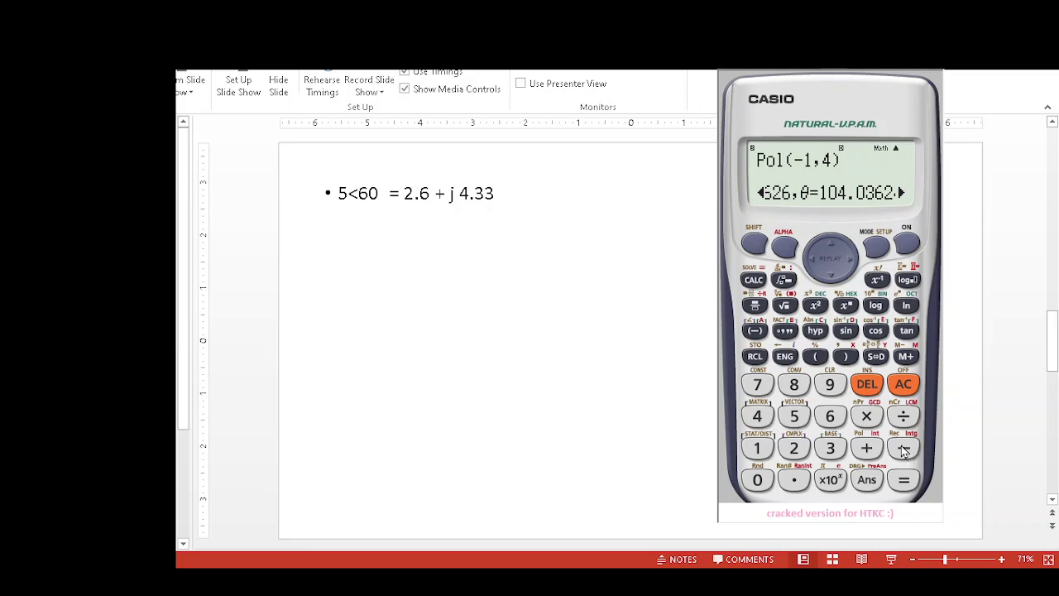
{"action": "left_click", "coordinate": [903, 450]}
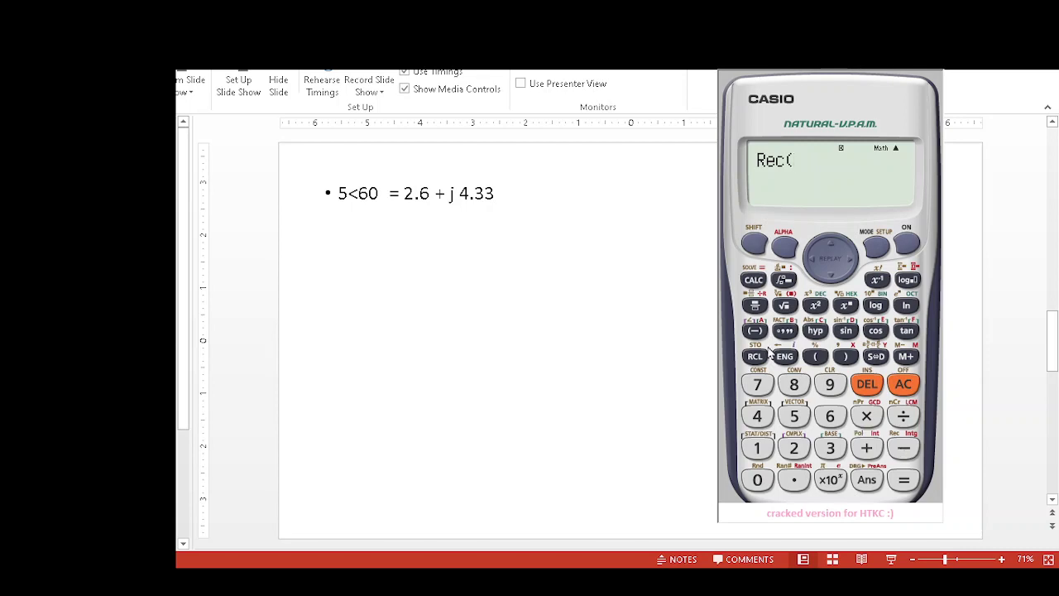
{"action": "left_click", "coordinate": [794, 418]}
{"action": "left_click", "coordinate": [842, 357]}
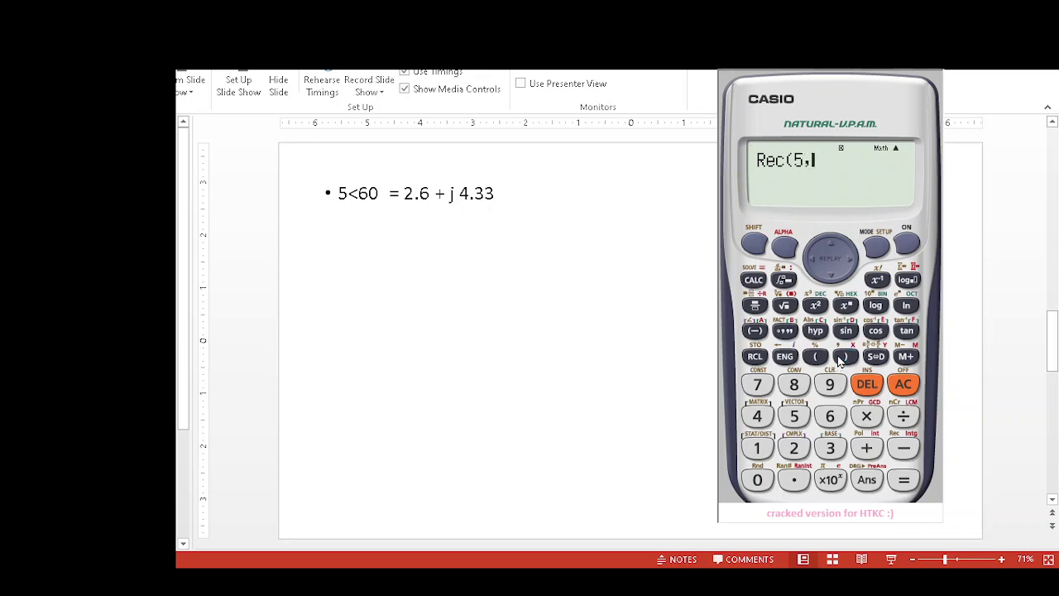
{"action": "left_click", "coordinate": [831, 416]}
{"action": "left_click", "coordinate": [765, 483]}
{"action": "left_click", "coordinate": [846, 359]}
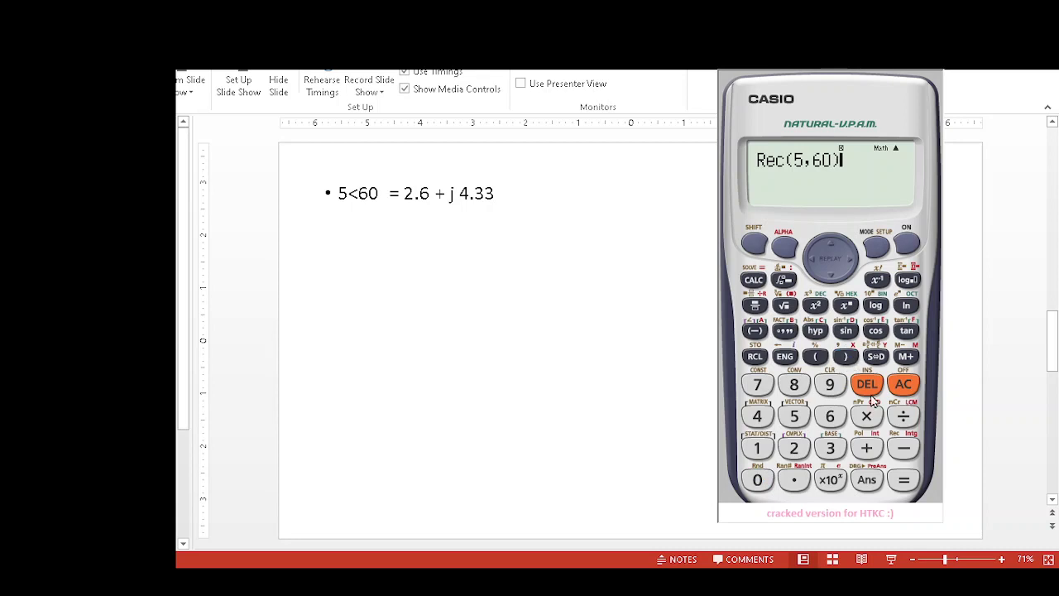
{"action": "left_click", "coordinate": [904, 480]}
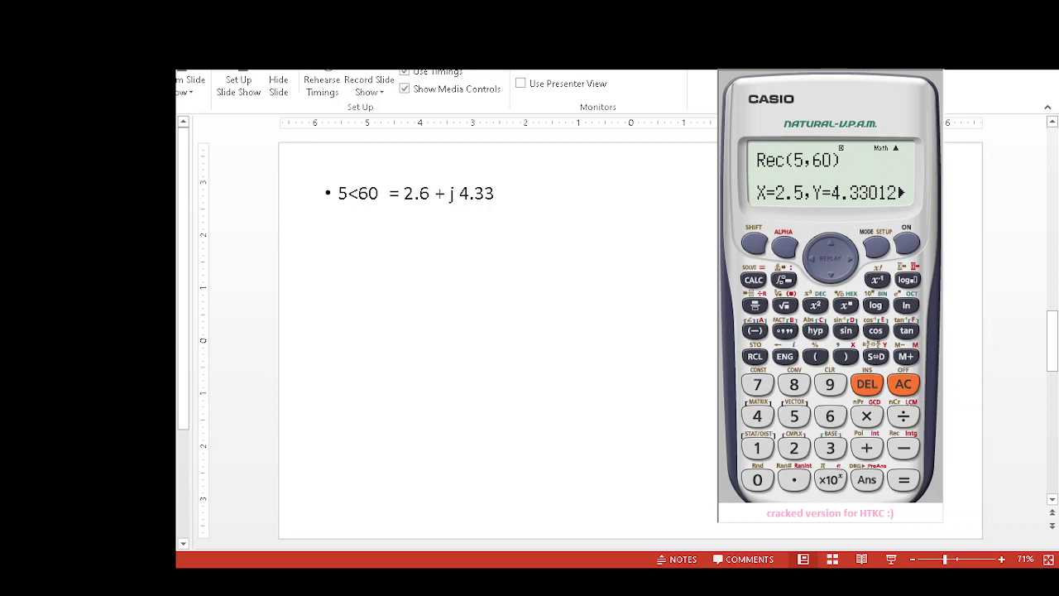
- Advance to the 4<-45 example slide and convert it to rectangular form by evaluating Rec(4,-45)
{"action": "key", "text": "Page_Down"}
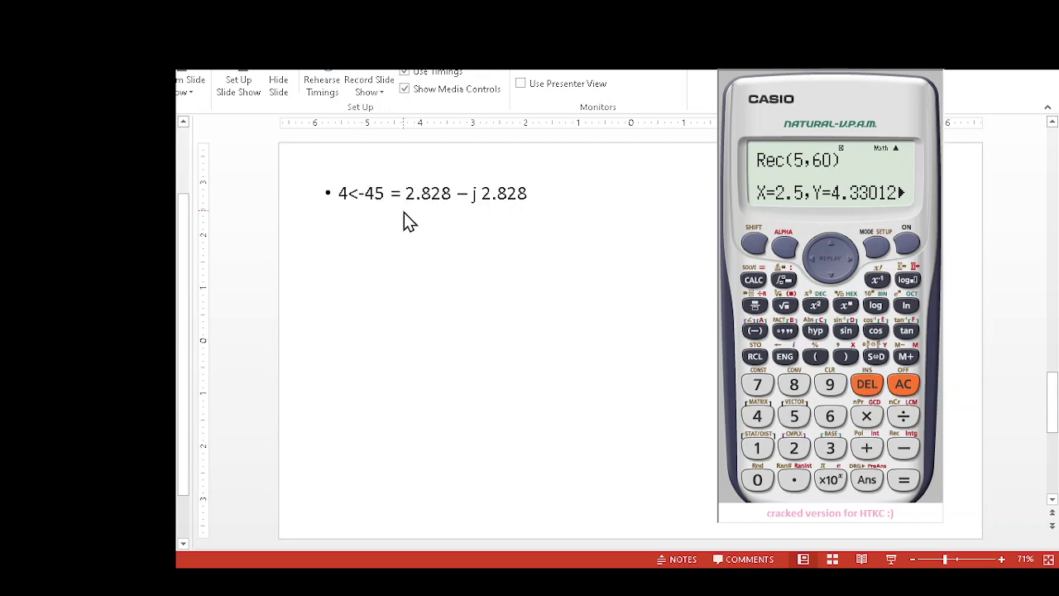
{"action": "left_click", "coordinate": [753, 242]}
{"action": "left_click", "coordinate": [906, 448]}
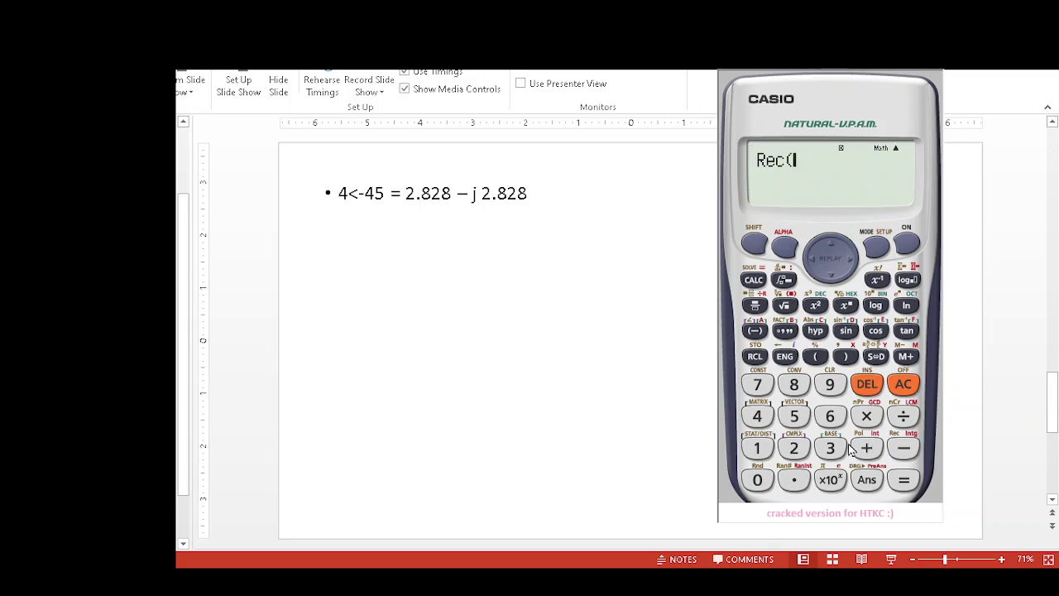
{"action": "left_click", "coordinate": [757, 416]}
{"action": "left_click", "coordinate": [752, 250]}
{"action": "left_click", "coordinate": [845, 357]}
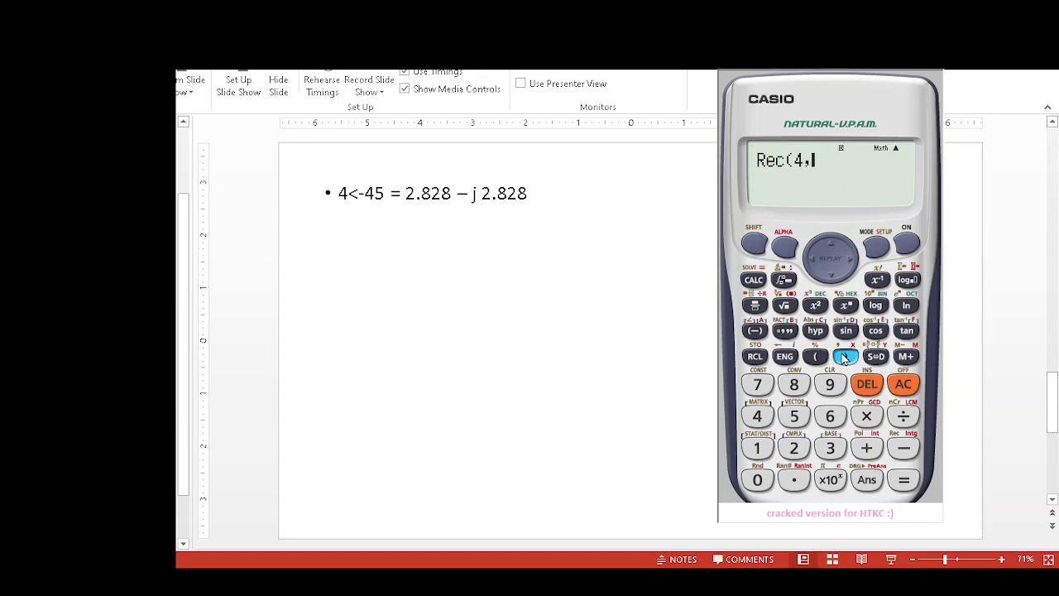
{"action": "left_click", "coordinate": [903, 447]}
{"action": "left_click", "coordinate": [757, 416]}
{"action": "left_click", "coordinate": [794, 416]}
{"action": "left_click", "coordinate": [844, 356]}
{"action": "left_click", "coordinate": [904, 480]}
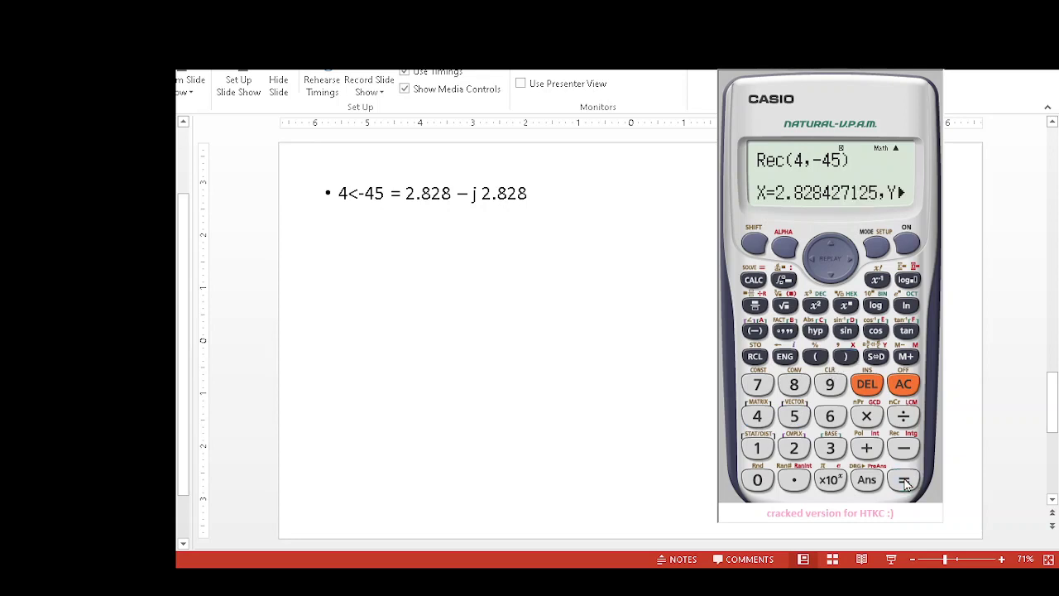
- Move along the rectangular result of Rec(4,-45) to read the Y component
{"action": "left_click", "coordinate": [850, 259]}
{"action": "left_click", "coordinate": [850, 259]}
{"action": "left_click", "coordinate": [850, 259]}
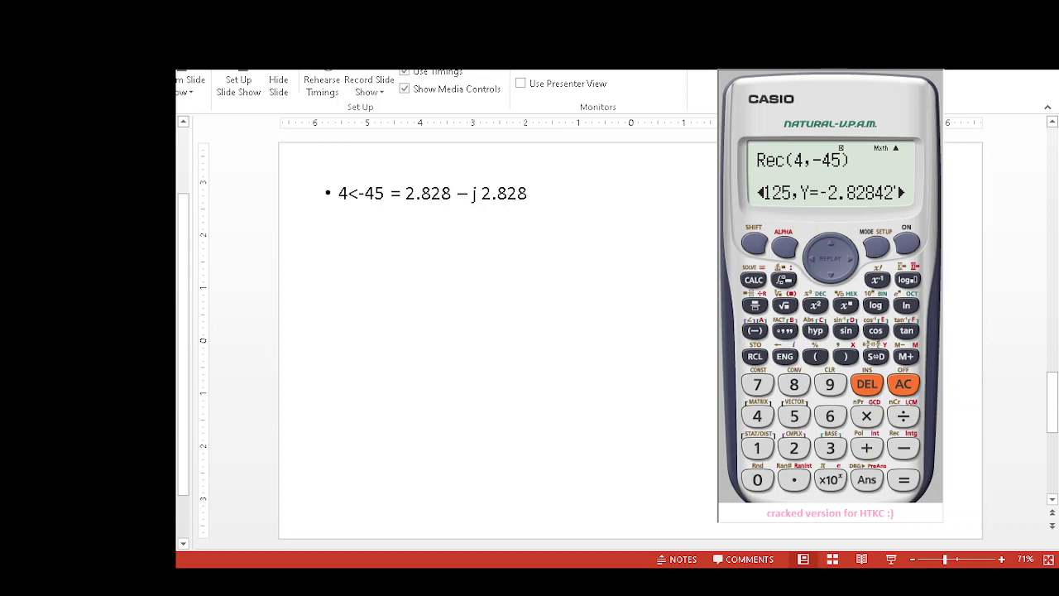
- Advance to the -8<30 example slide and try to evaluate Rec(-8,30)
{"action": "scroll", "coordinate": [633, 373], "scroll_direction": "down", "scroll_amount": 3}
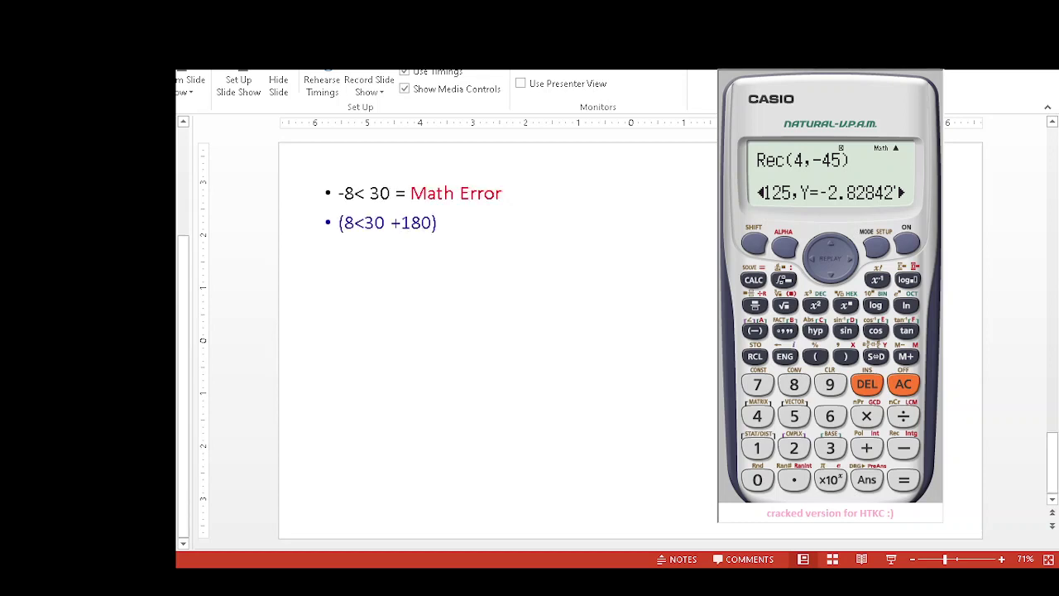
{"action": "left_click", "coordinate": [754, 248]}
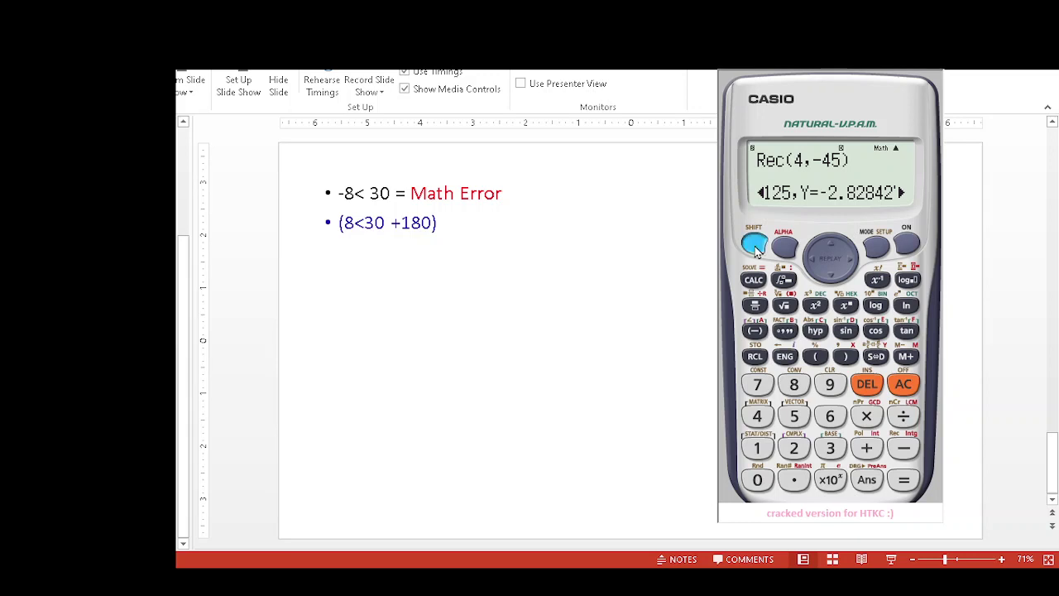
{"action": "left_click", "coordinate": [904, 448]}
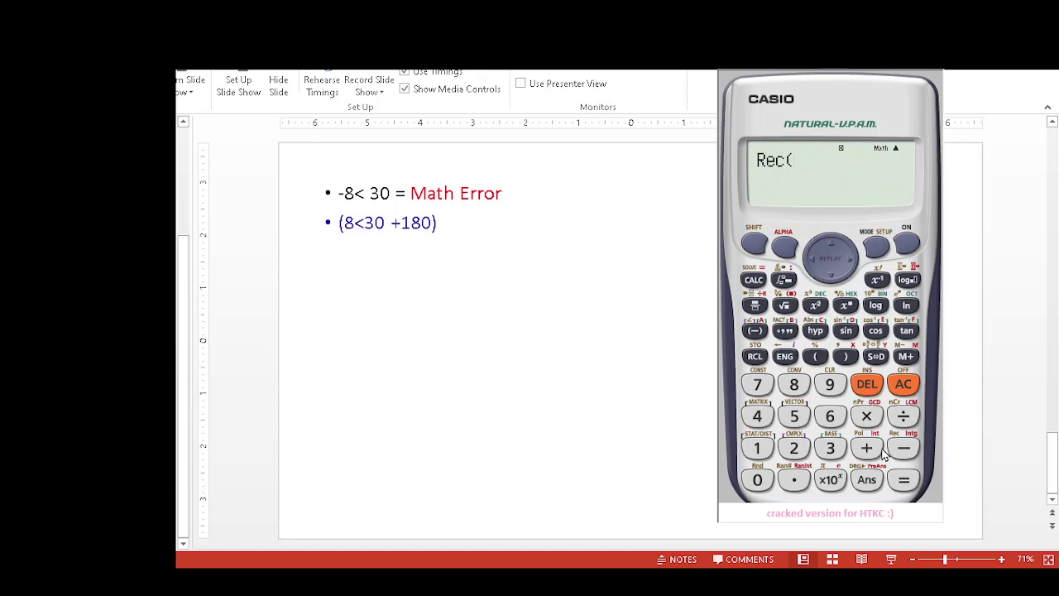
{"action": "left_click", "coordinate": [908, 448]}
{"action": "left_click", "coordinate": [792, 385]}
{"action": "left_click", "coordinate": [754, 243]}
{"action": "left_click", "coordinate": [845, 357]}
{"action": "left_click", "coordinate": [832, 447]}
{"action": "left_click", "coordinate": [757, 480]}
{"action": "left_click", "coordinate": [845, 357]}
{"action": "left_click", "coordinate": [904, 479]}
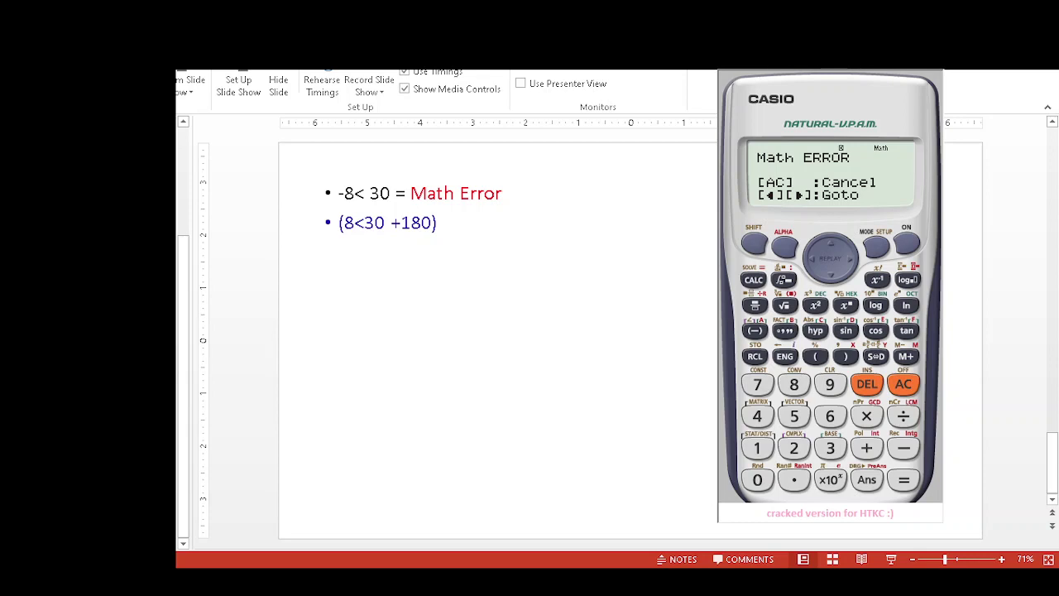
- Cancel the failed Rec(-8,30) calculation and clear the calculator display
{"action": "left_click", "coordinate": [752, 246]}
{"action": "left_click", "coordinate": [904, 449]}
{"action": "left_click", "coordinate": [903, 385]}
- Evaluate Rec(8,210), using the angle 30 + 180, and bring the Y component into view
{"action": "left_click", "coordinate": [751, 243]}
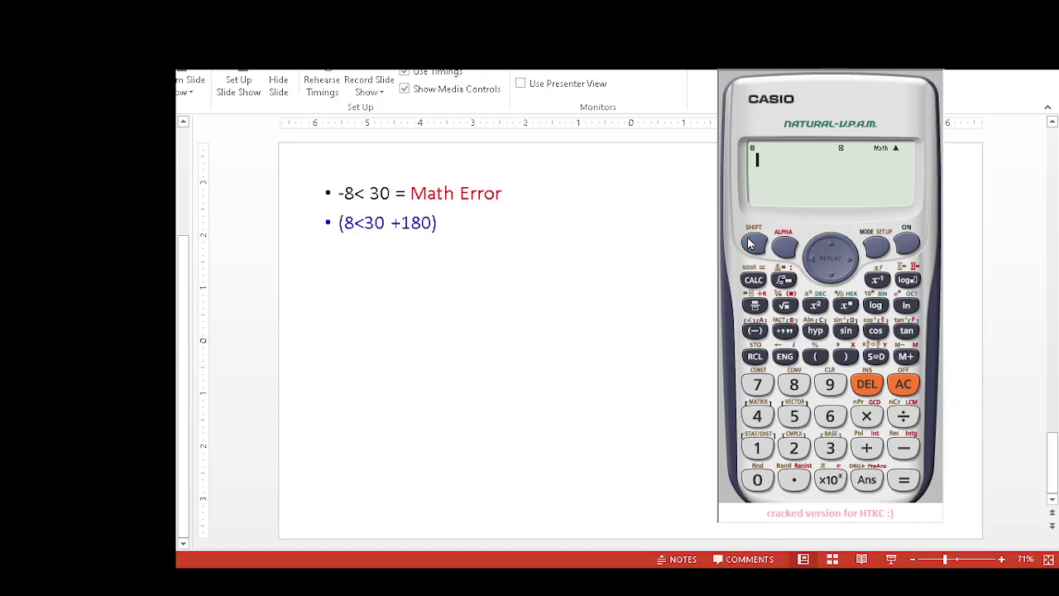
{"action": "left_click", "coordinate": [901, 448]}
{"action": "left_click", "coordinate": [794, 386]}
{"action": "left_click", "coordinate": [757, 249]}
{"action": "left_click", "coordinate": [845, 357]}
{"action": "left_click", "coordinate": [796, 448]}
{"action": "left_click", "coordinate": [762, 449]}
{"action": "left_click", "coordinate": [764, 481]}
{"action": "left_click", "coordinate": [844, 356]}
{"action": "left_click", "coordinate": [904, 480]}
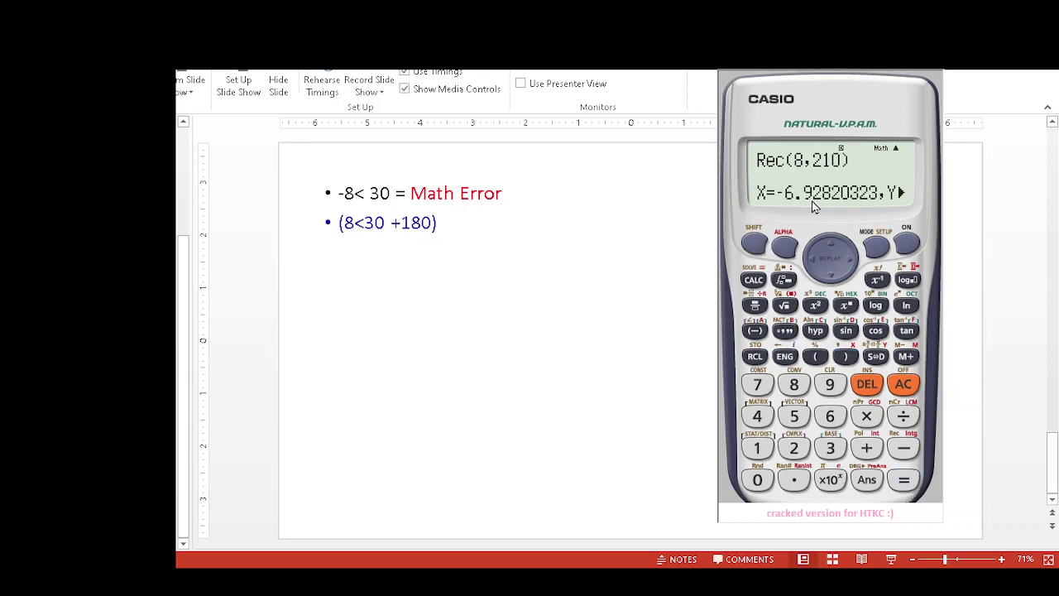
{"action": "left_click", "coordinate": [852, 261]}
{"action": "left_click", "coordinate": [852, 263]}
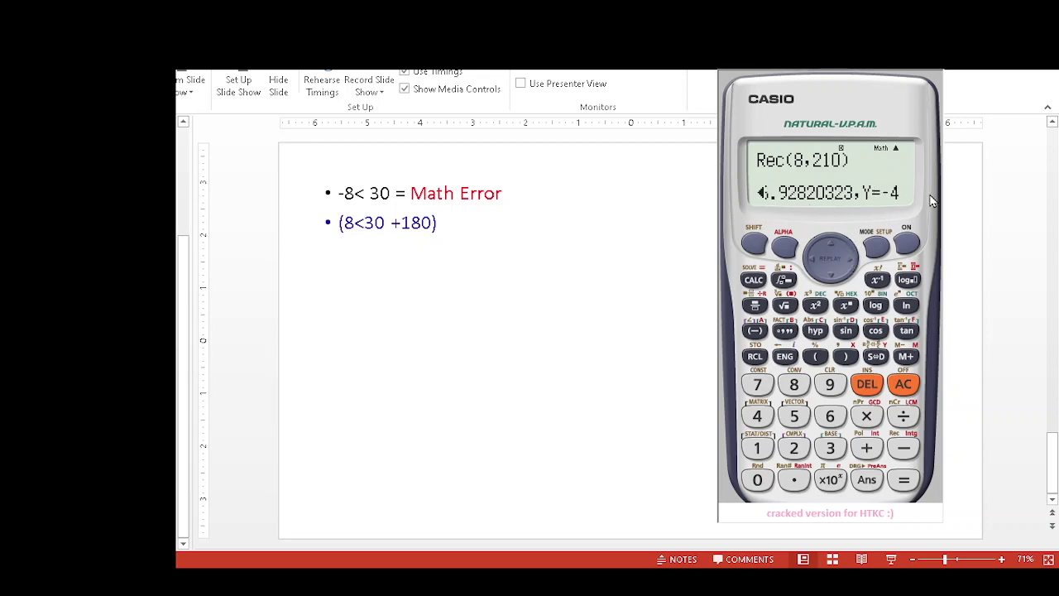